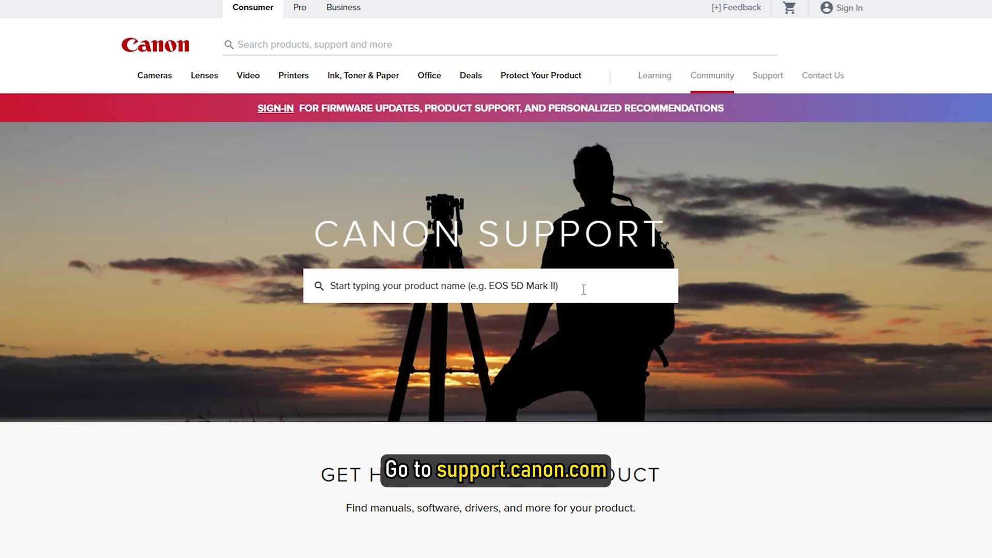
# Search Canon Support for 'canon pixma ts207' and open the PIXMA TS702 page.
pyautogui.click(584, 289)
pyautogui.write('canon pixma ts207')
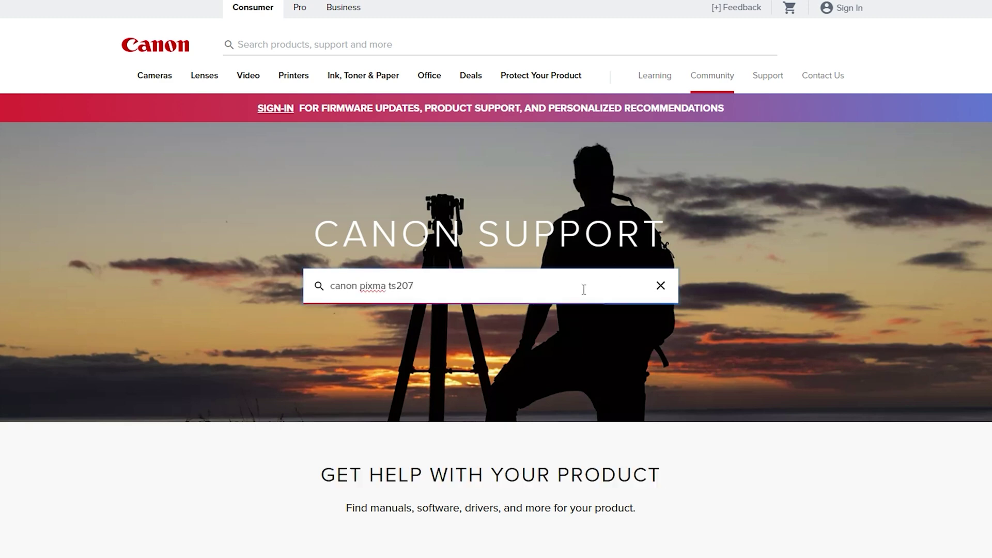
pyautogui.press('Return')
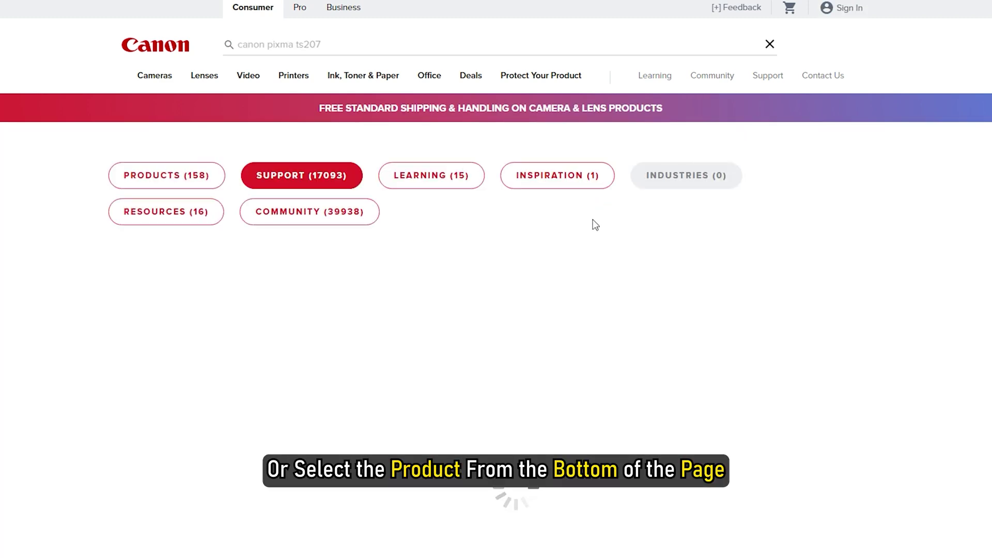
pyautogui.scroll(-2, 594, 224)
pyautogui.click(358, 316)
# Download the TS700 series Windows 11 driver package and launch win-ts700-1_3-n_mcd.exe.
pyautogui.scroll(-8, 404, 298)
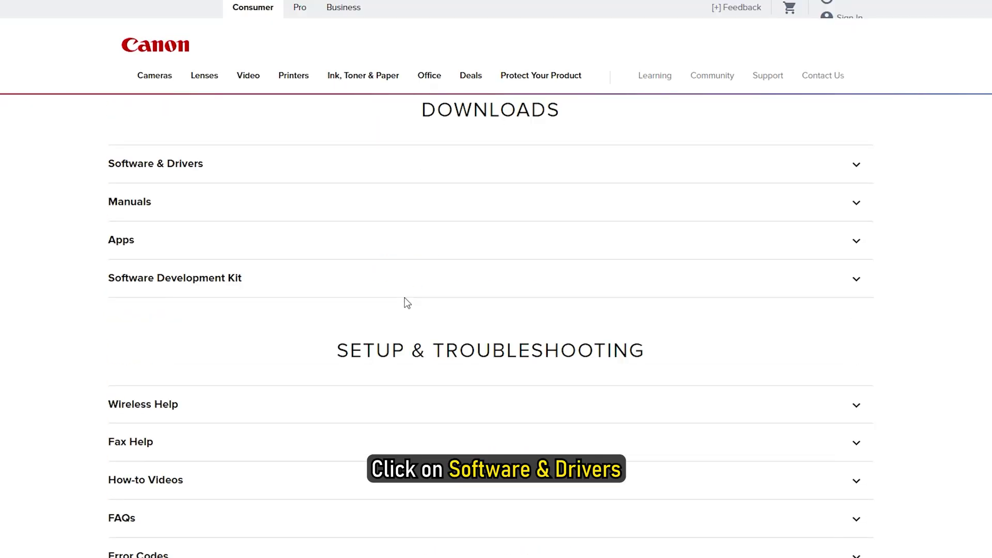
pyautogui.click(858, 256)
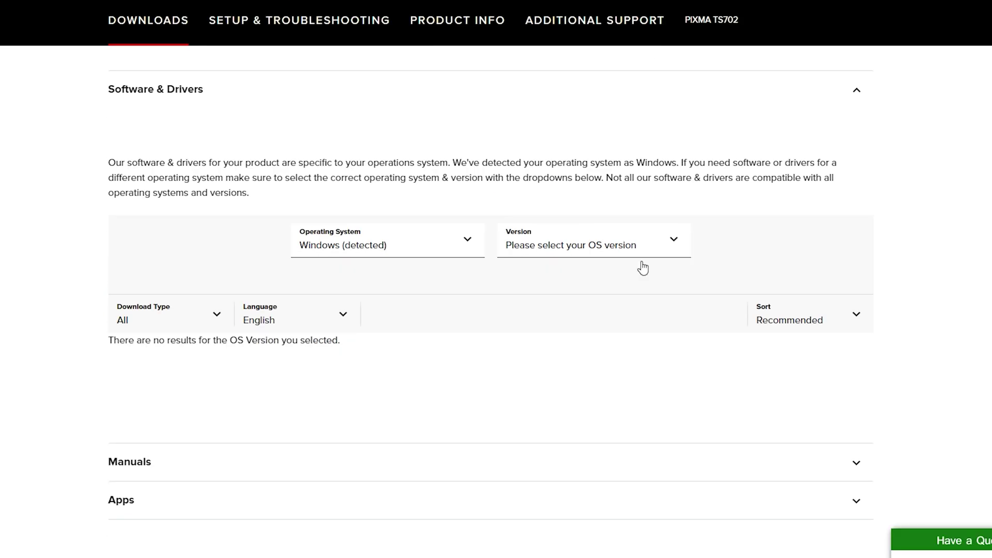
pyautogui.click(672, 243)
pyautogui.click(560, 278)
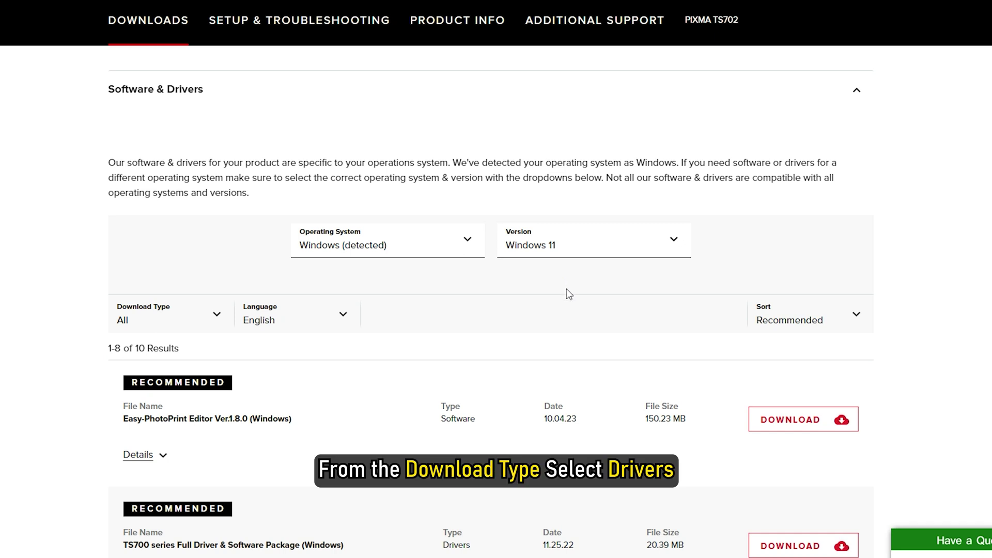
pyautogui.scroll(-2, 569, 296)
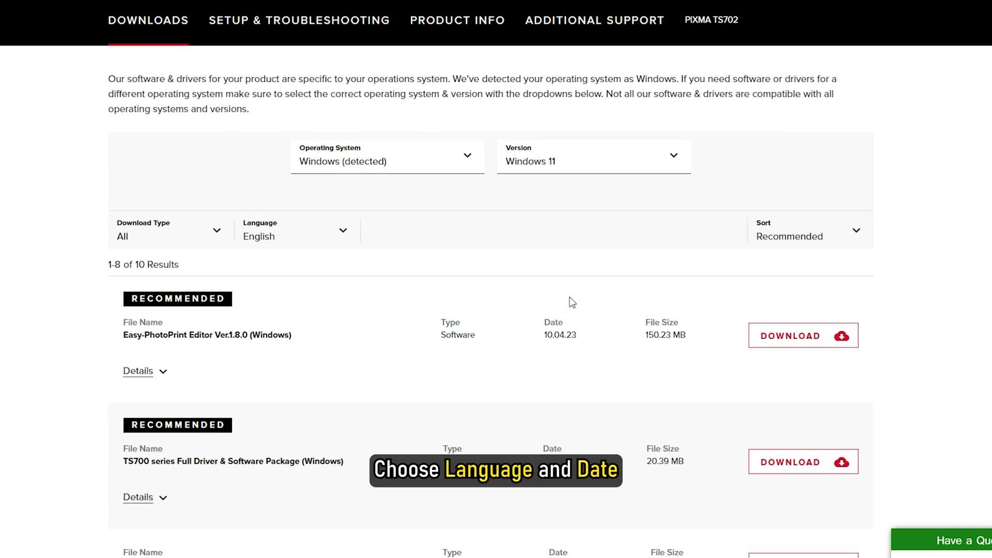
pyautogui.scroll(-2, 571, 302)
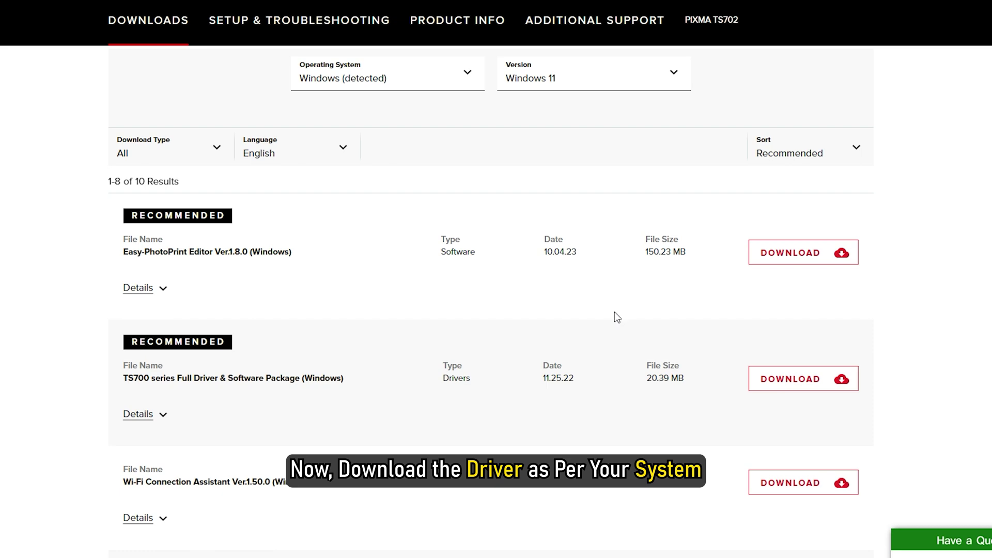
pyautogui.click(819, 381)
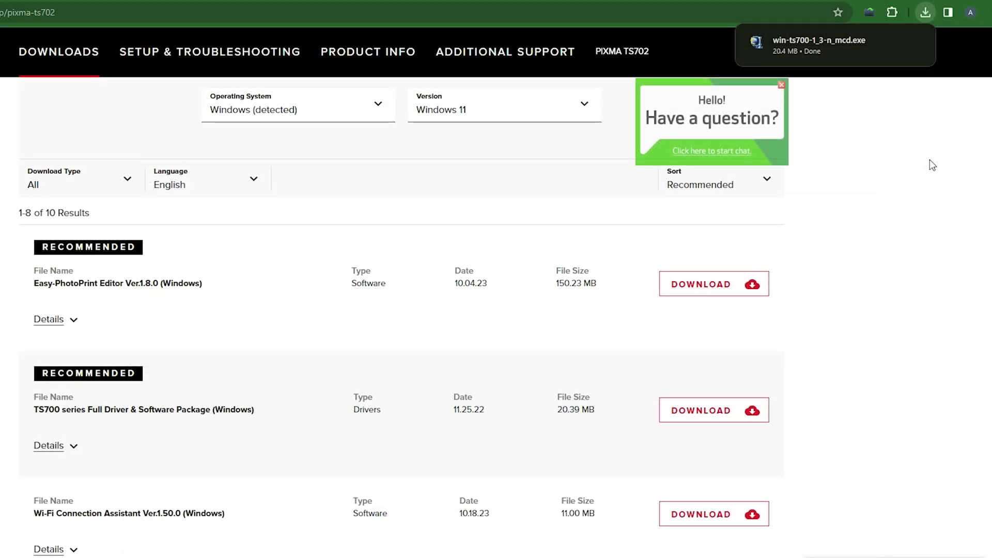
pyautogui.moveTo(871, 58)
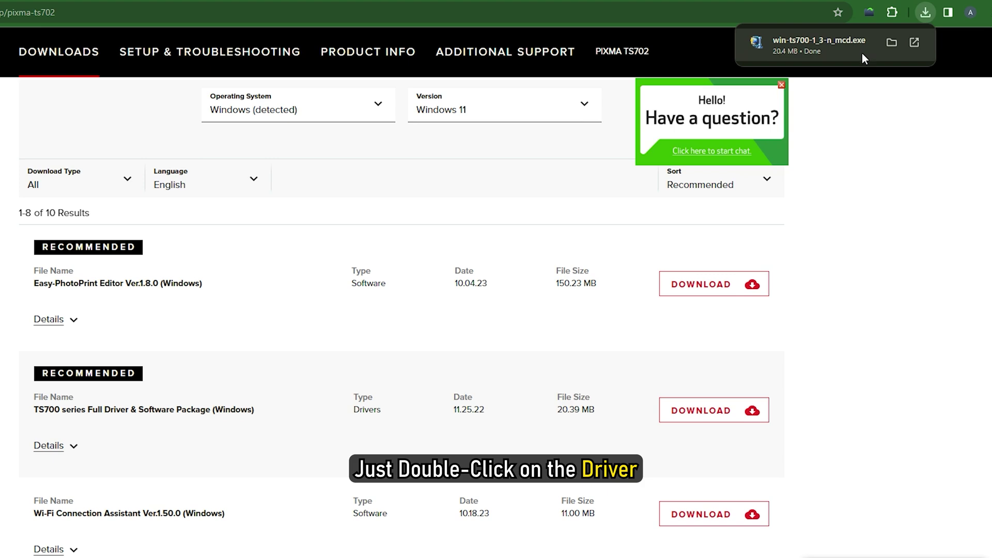
pyautogui.doubleClick(866, 45)
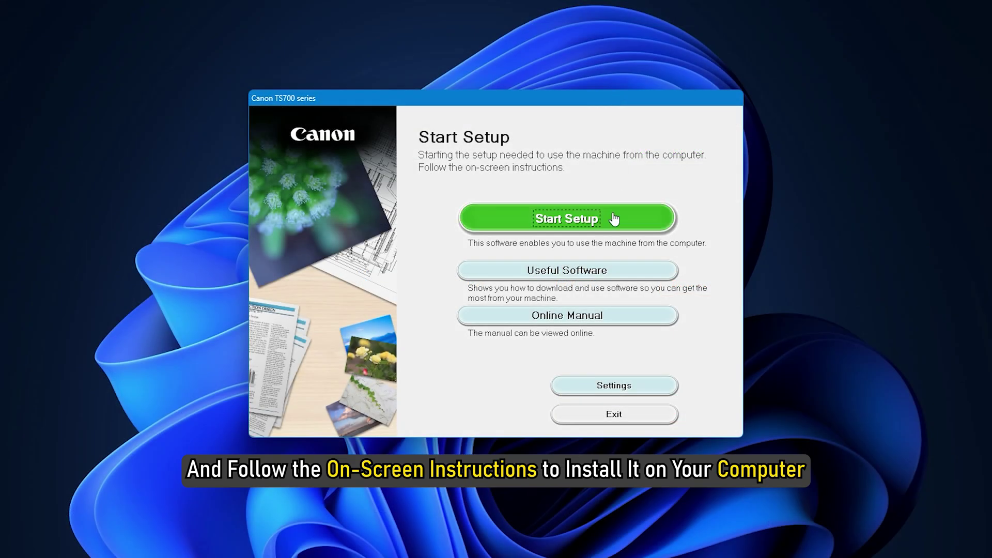
# Start the Canon TS700 setup and continue past the Before You Continue firewall notice.
pyautogui.click(615, 218)
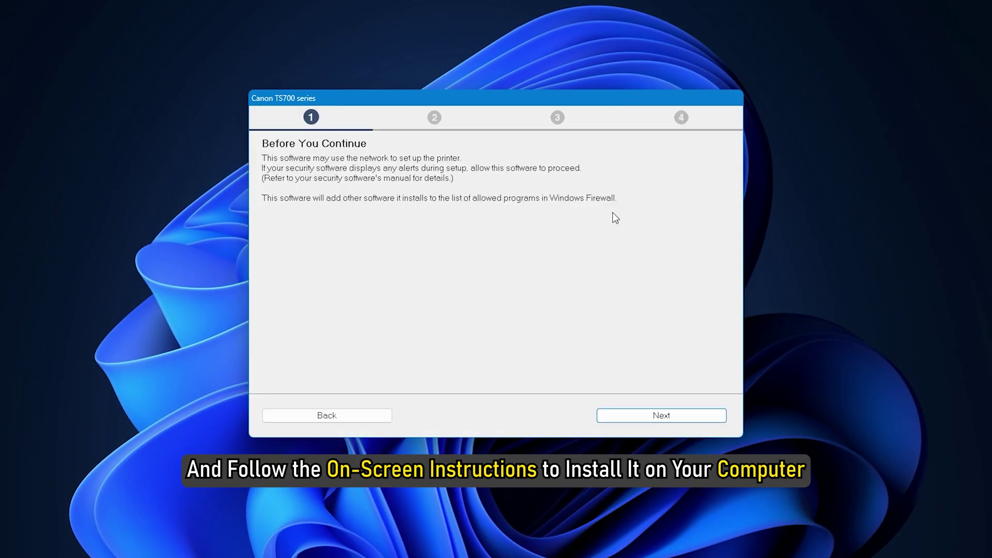
pyautogui.click(668, 413)
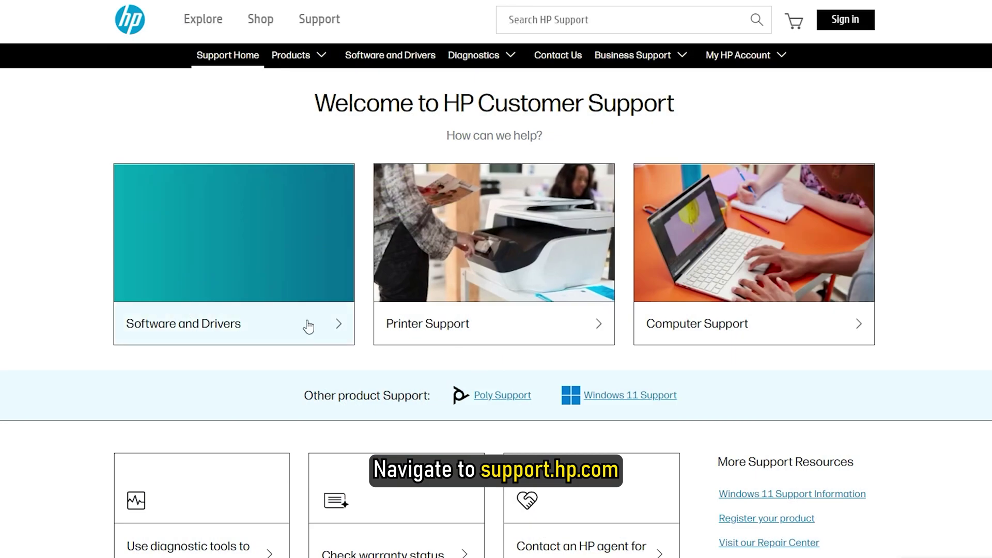
# Look up printer drivers for the HP OfficeJet 5200, then download and run HP Easy Start.
pyautogui.click(306, 325)
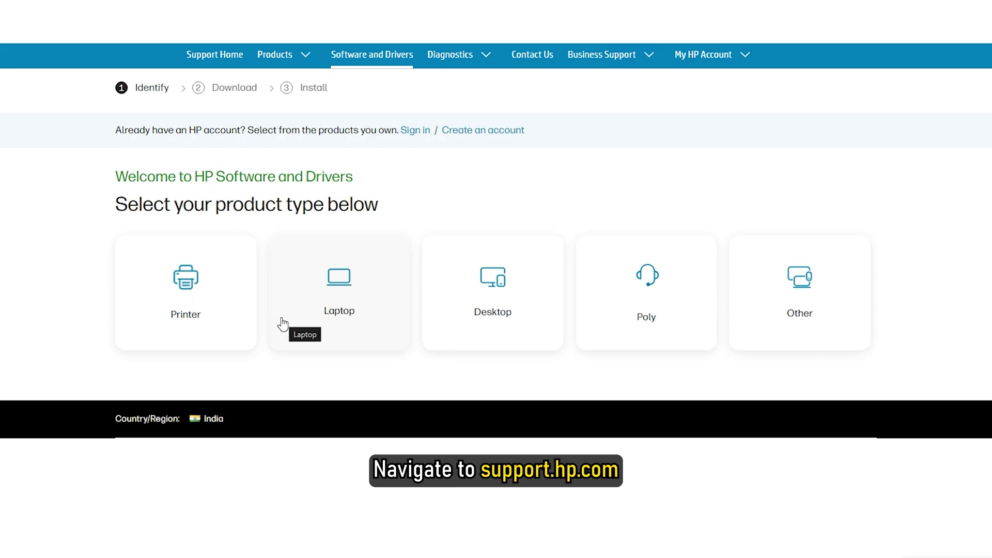
pyautogui.click(221, 326)
pyautogui.write('hp officejet 5200')
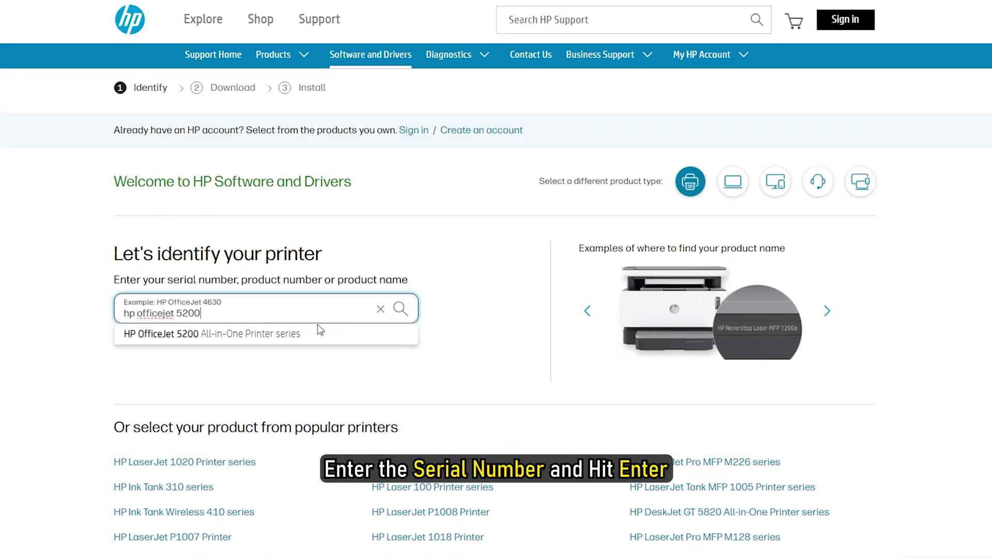
pyautogui.press('Return')
pyautogui.scroll(-3, 423, 315)
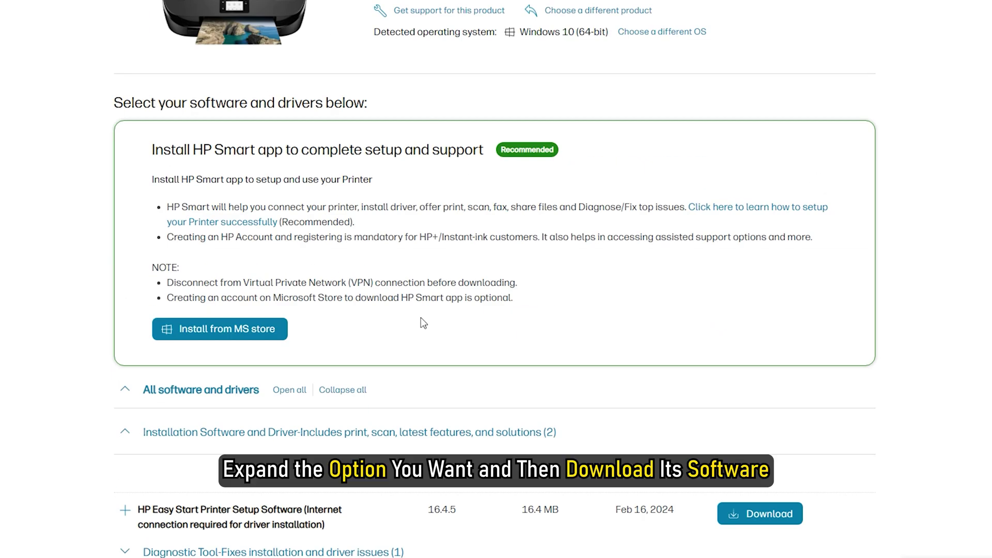
pyautogui.scroll(-4, 420, 323)
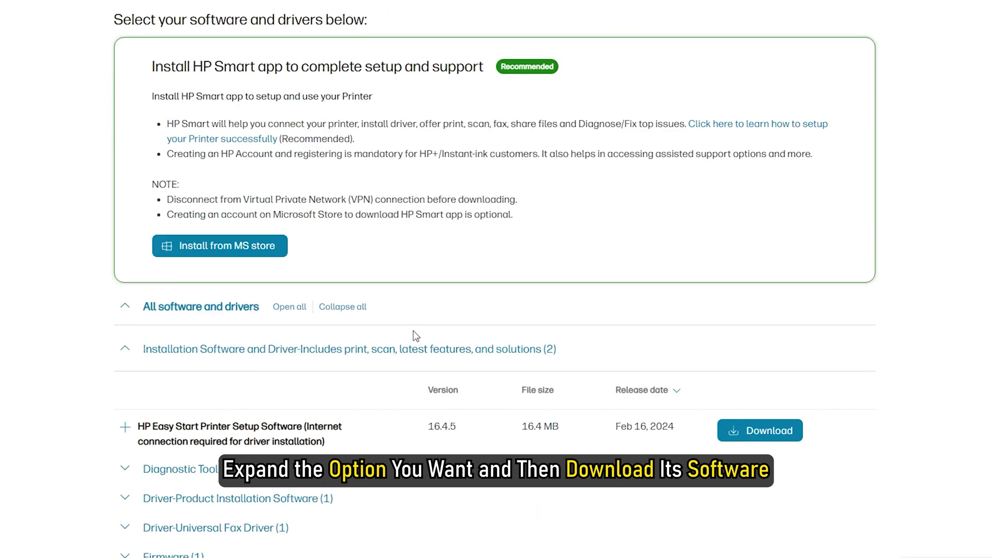
pyautogui.click(789, 352)
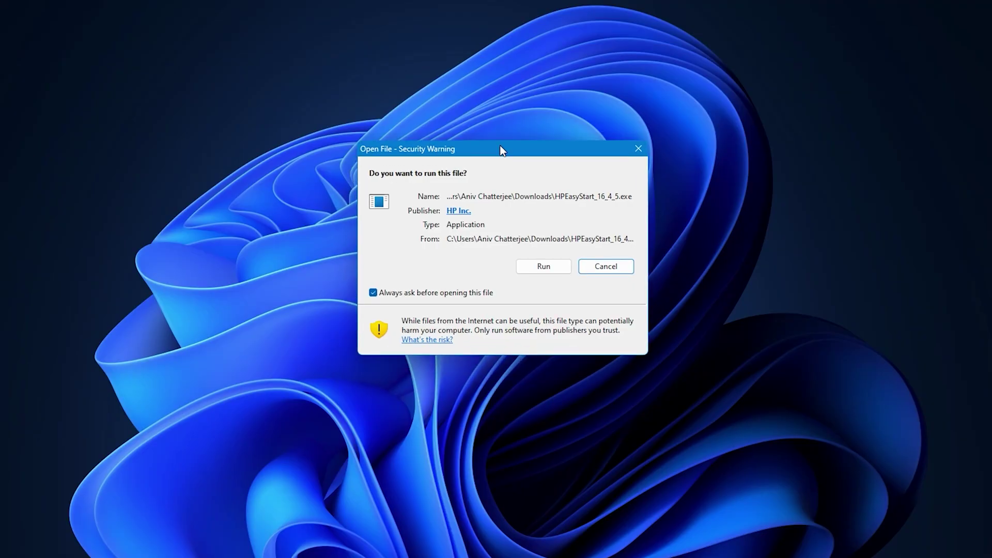
pyautogui.click(542, 266)
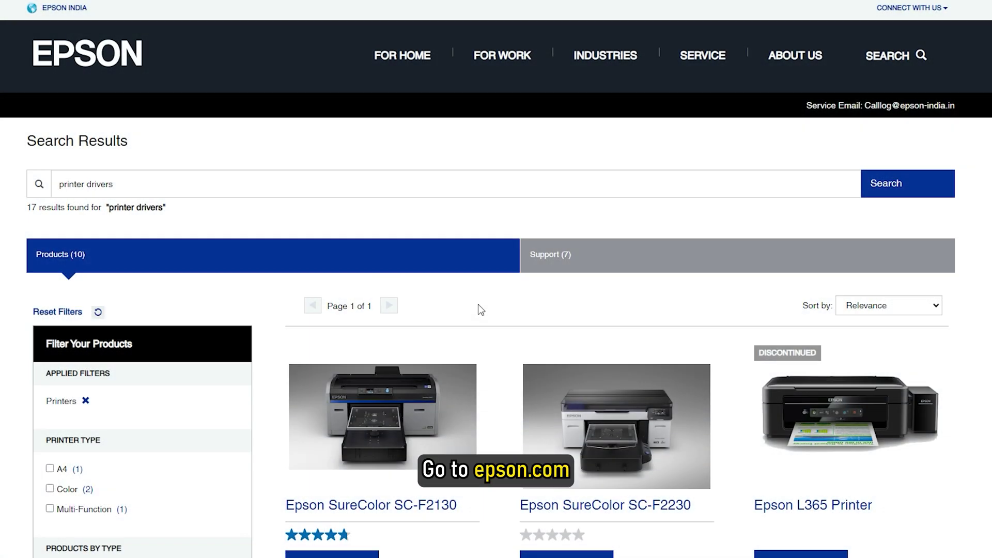
# Download the Epson AL-M320DN Windows 64-bit driver, keeping the detected OS and accepting the license.
pyautogui.scroll(-2, 481, 309)
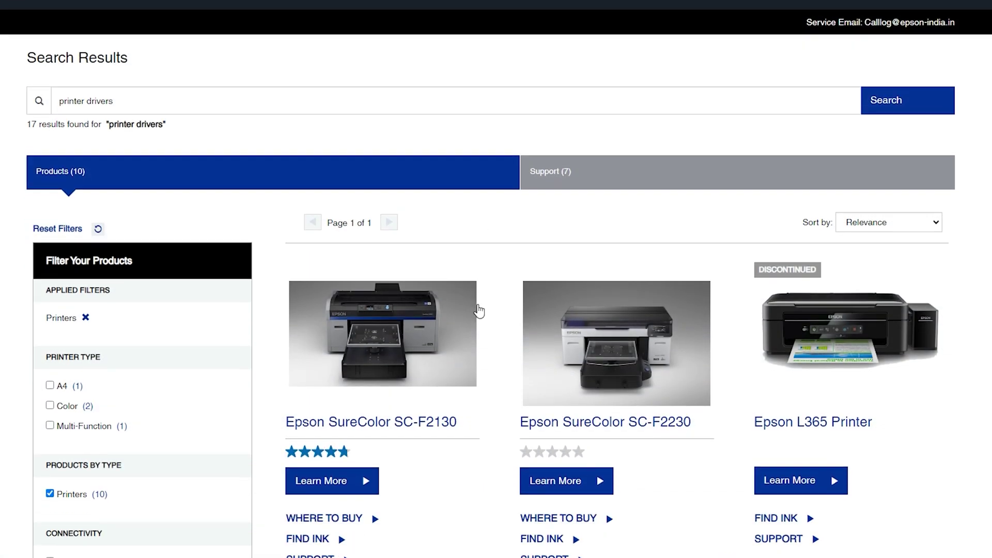
pyautogui.click(574, 171)
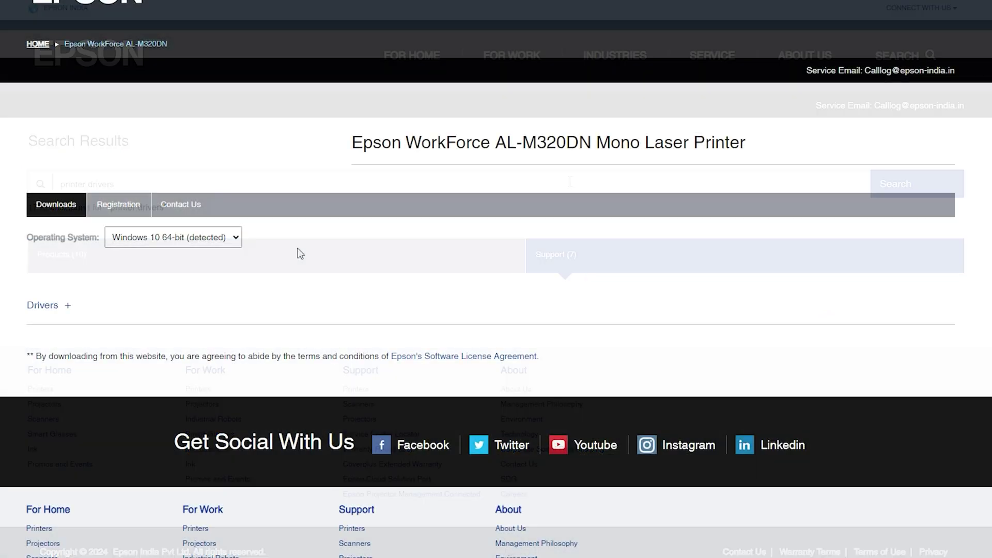
pyautogui.click(173, 237)
pyautogui.press('Escape')
pyautogui.click(44, 305)
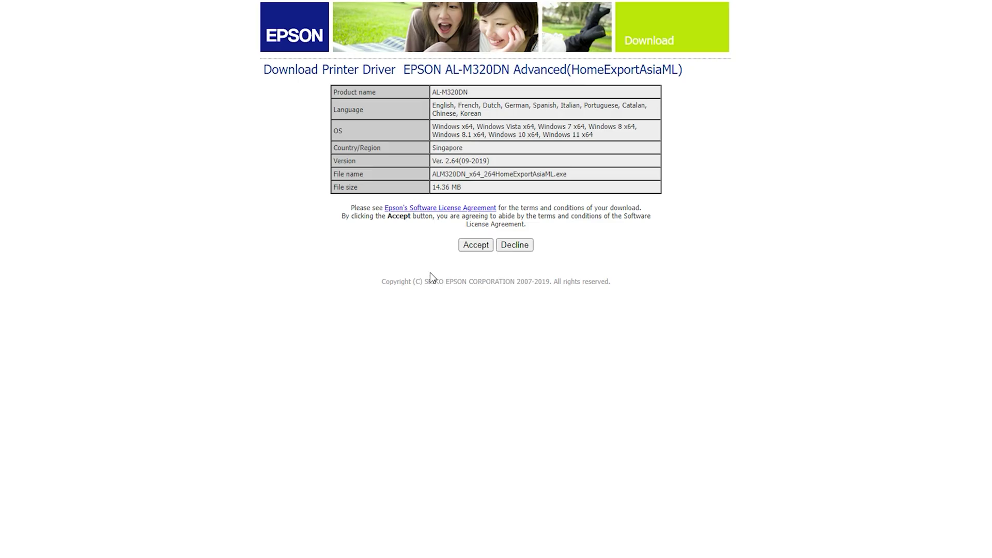
pyautogui.click(490, 246)
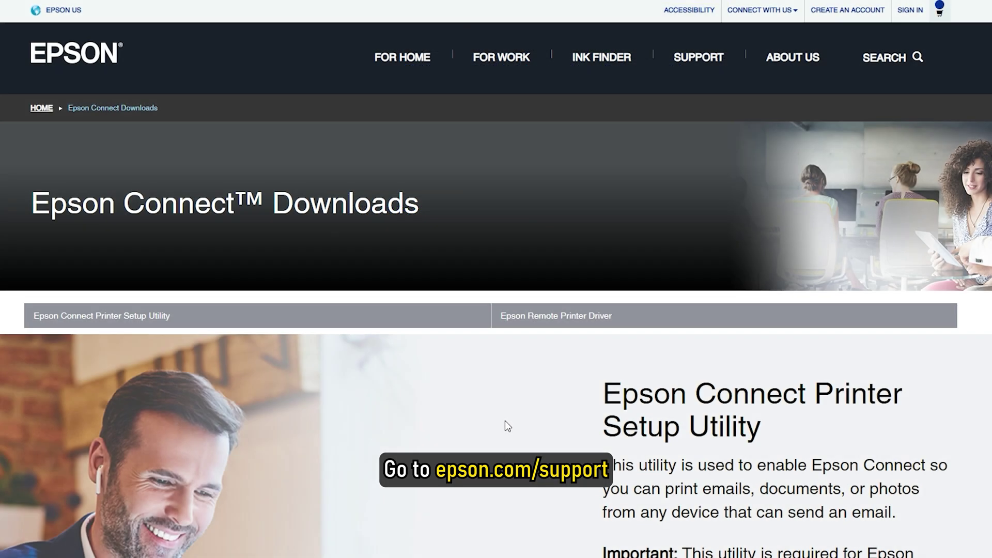
# Run the downloaded Epson setup utility ECPSU_143.exe.
pyautogui.scroll(-10, 504, 422)
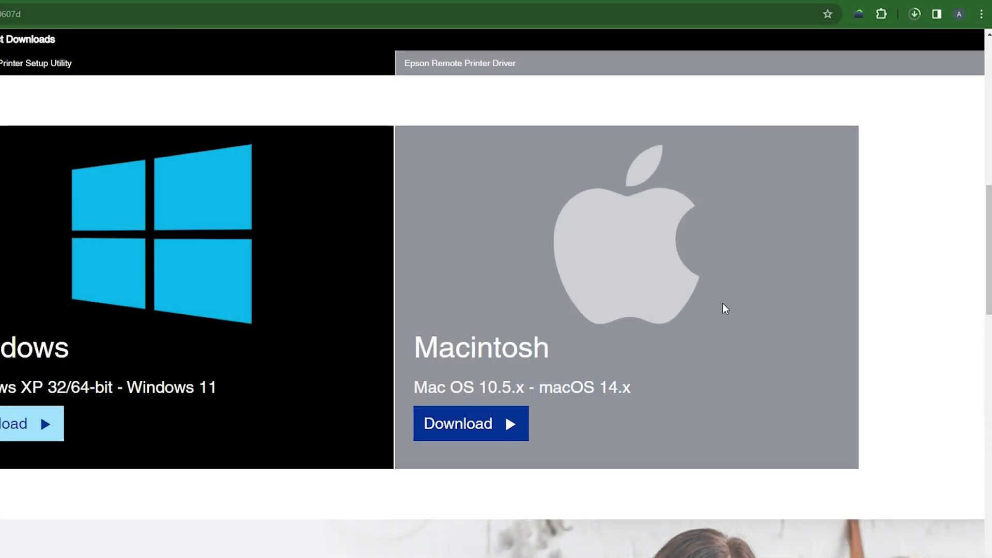
pyautogui.moveTo(824, 40)
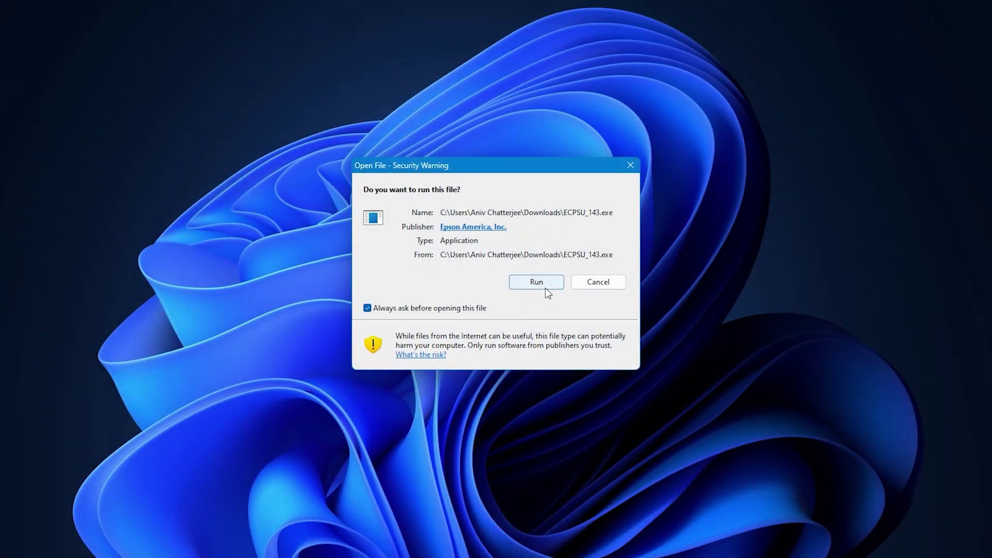
pyautogui.click(536, 345)
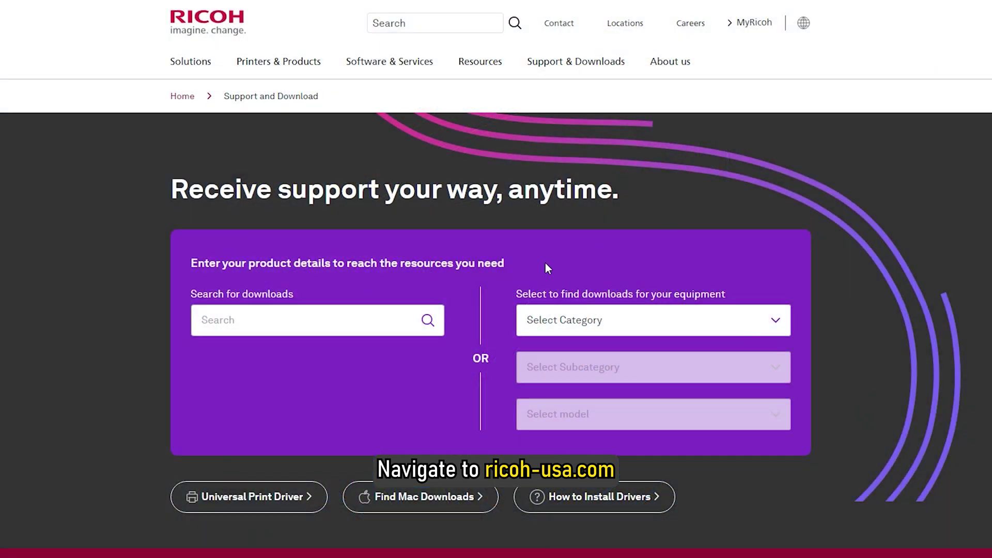
# Search Ricoh downloads for 'm c550srf', agree to the terms, and list the Windows 3.1 drivers.
pyautogui.click(353, 325)
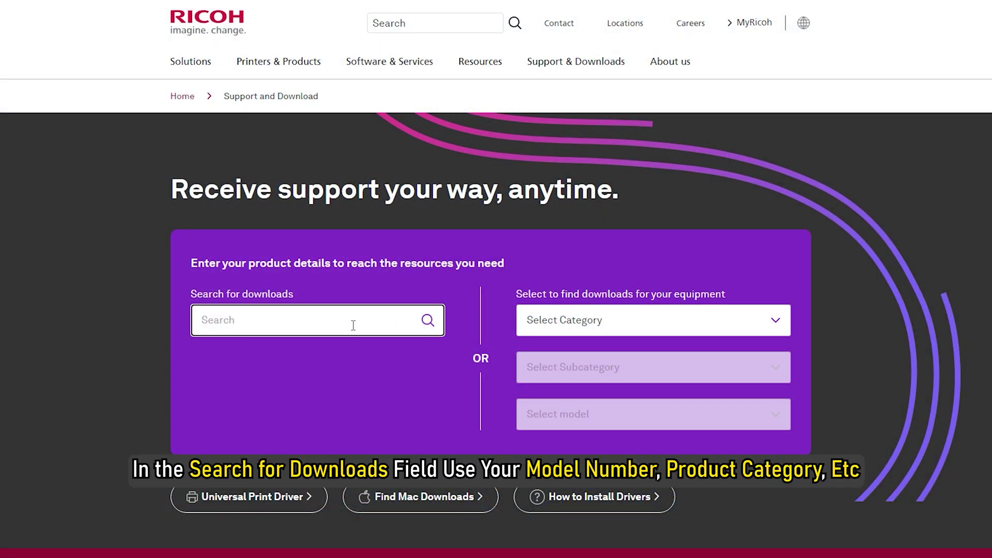
pyautogui.write('m c550srf')
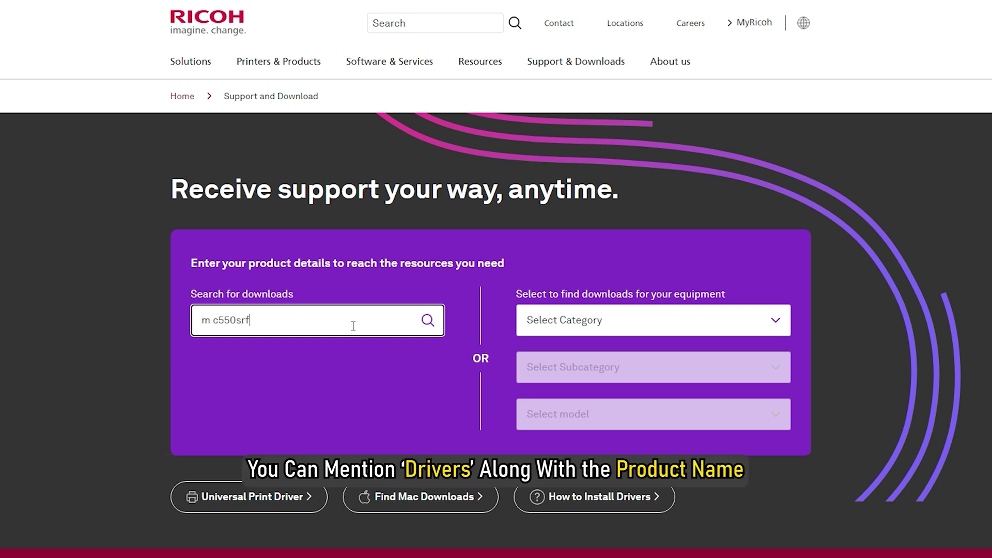
pyautogui.click(427, 321)
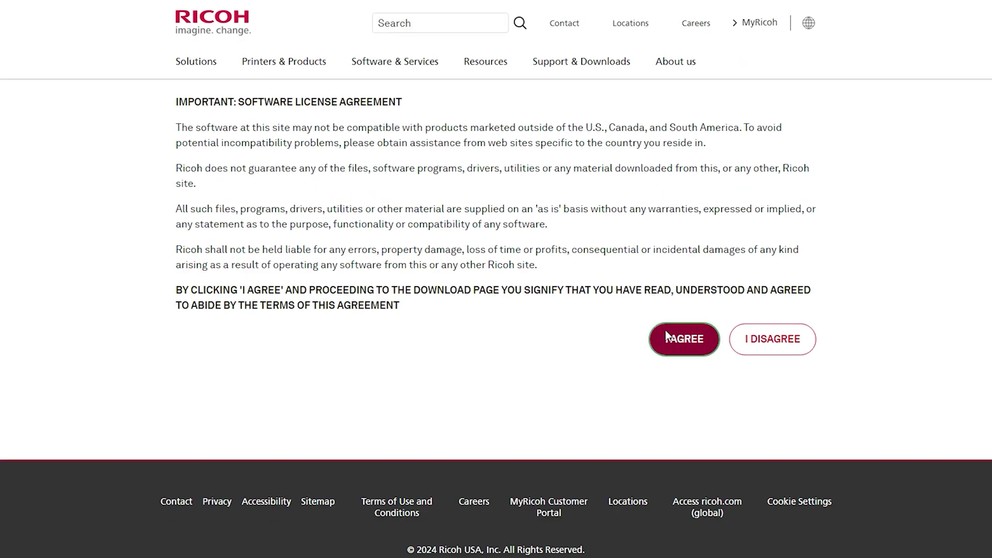
pyautogui.click(666, 336)
pyautogui.scroll(-3, 588, 320)
pyautogui.click(248, 331)
pyautogui.click(247, 306)
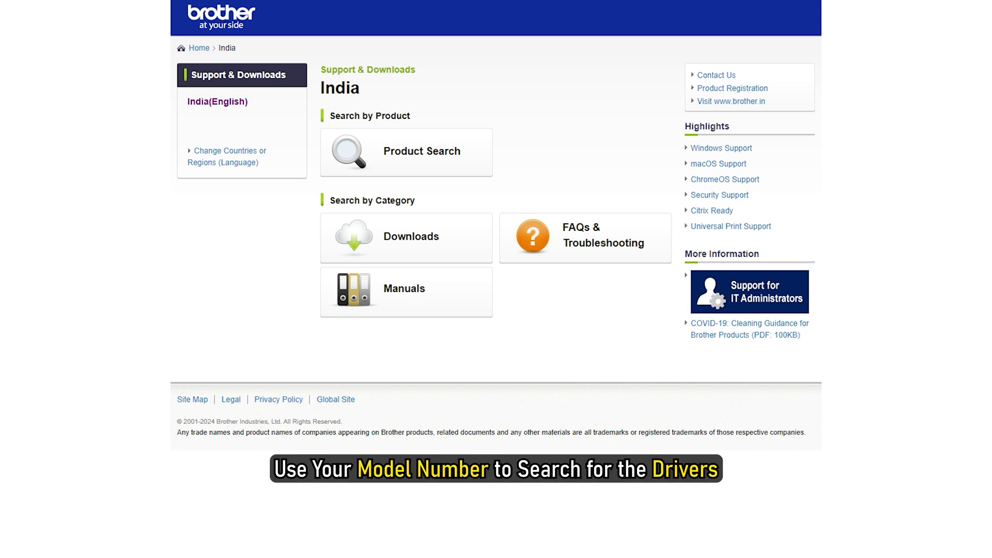
# Search Brother for 'dcp 110c' and open its downloads for Windows 10 (64-bit).
pyautogui.click(469, 146)
pyautogui.write('dcp 110c')
pyautogui.click(333, 154)
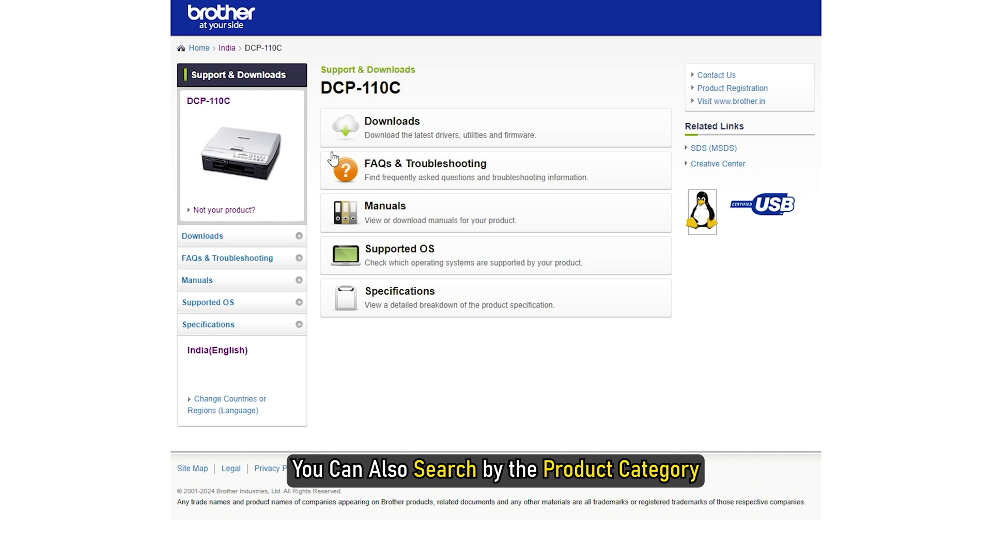
pyautogui.click(399, 123)
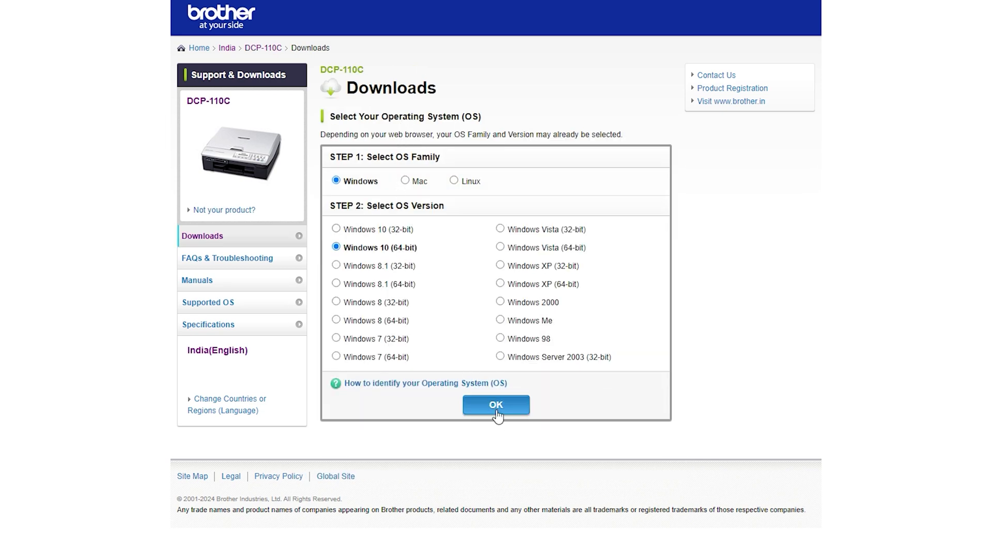
pyautogui.click(499, 415)
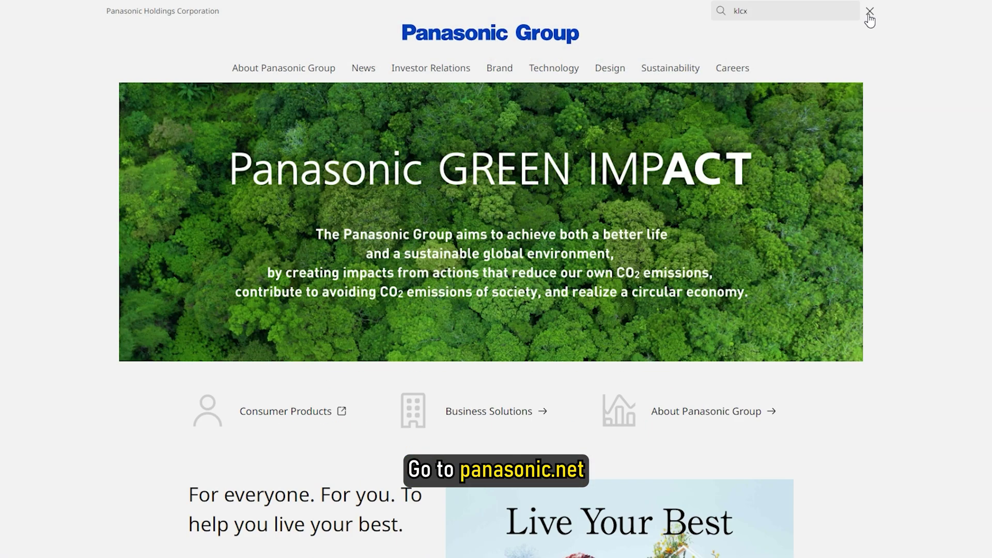
# Search the Panasonic site for 'klcx 600' and open the KX-CL600 Download result.
pyautogui.write('600')
pyautogui.press('Return')
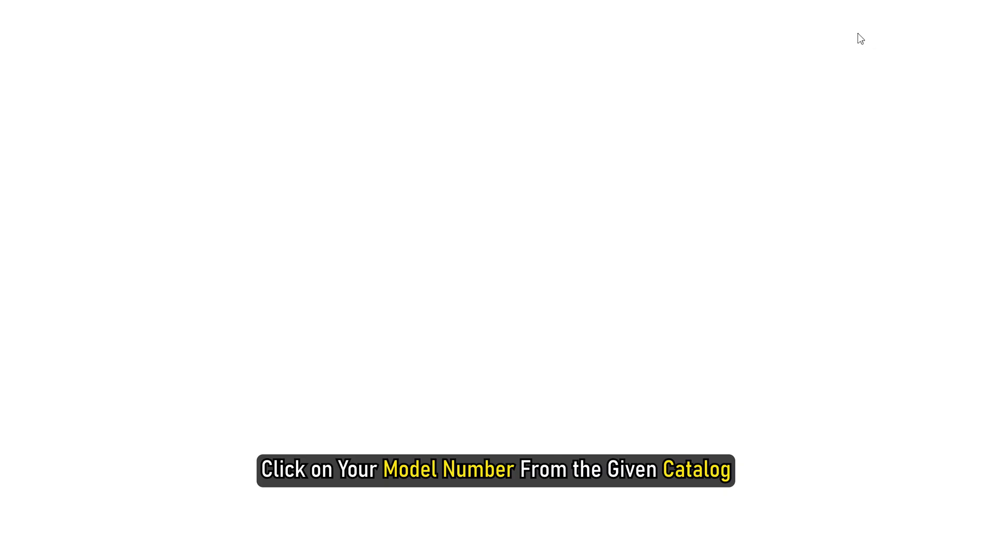
pyautogui.scroll(-3, 784, 173)
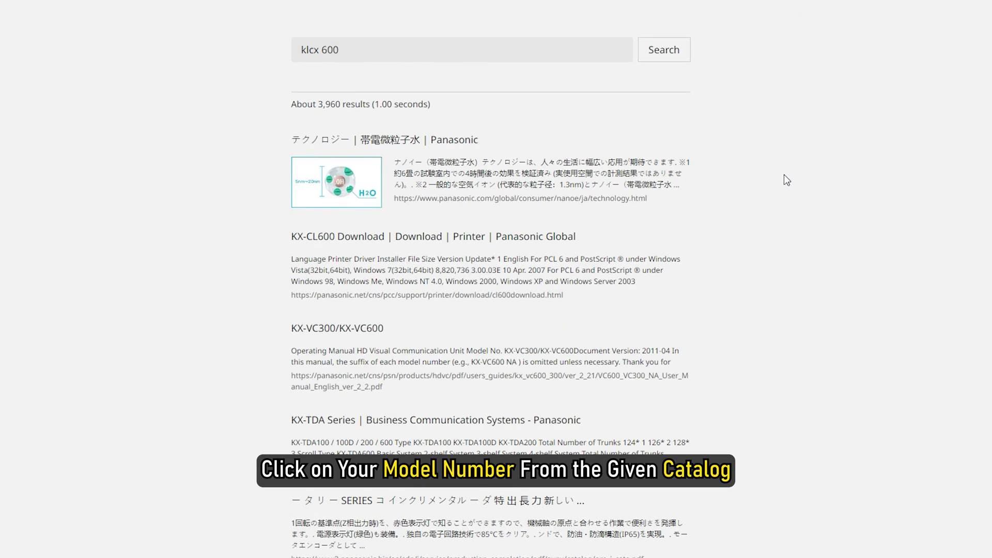
pyautogui.click(498, 237)
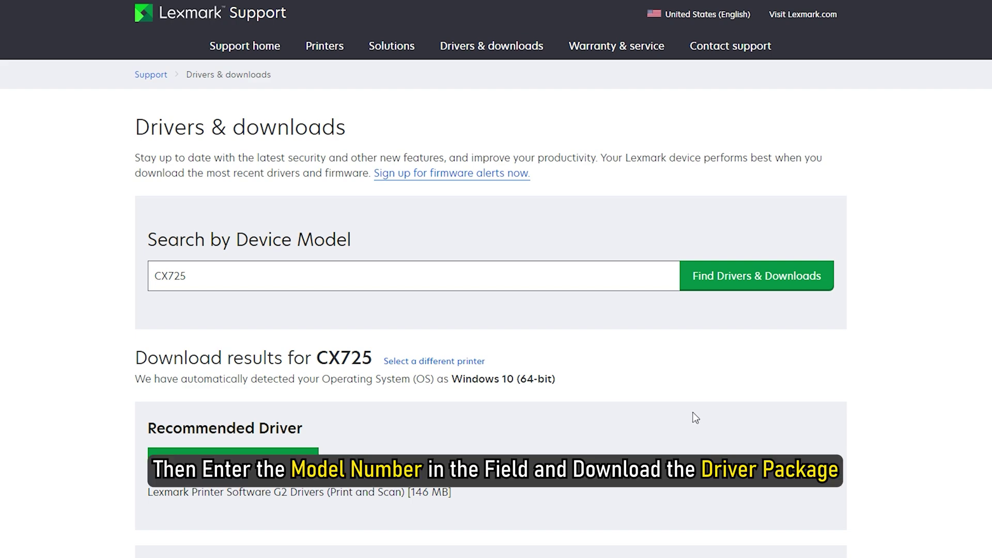
# Download the recommended Lexmark CX725 driver package and start its installer.
pyautogui.click(284, 457)
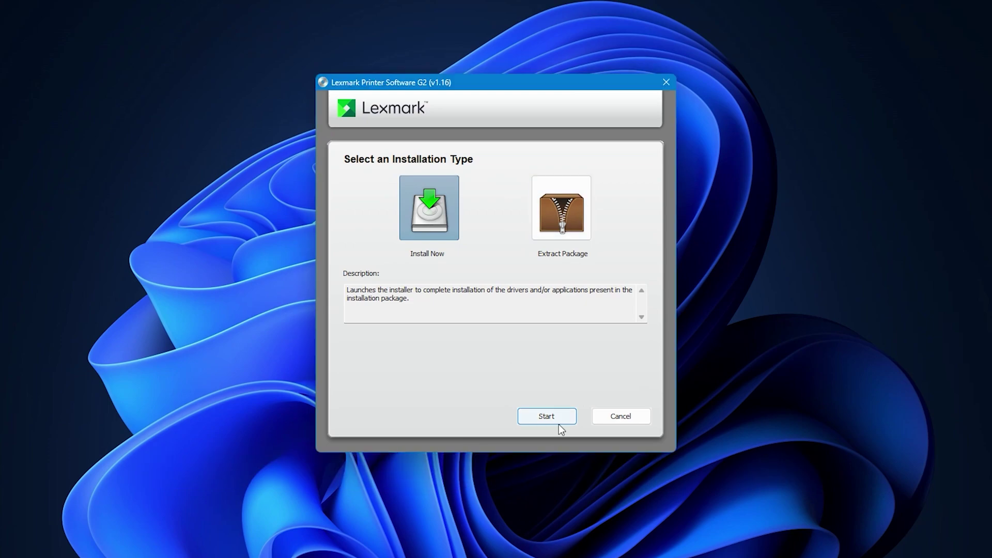
pyautogui.click(557, 418)
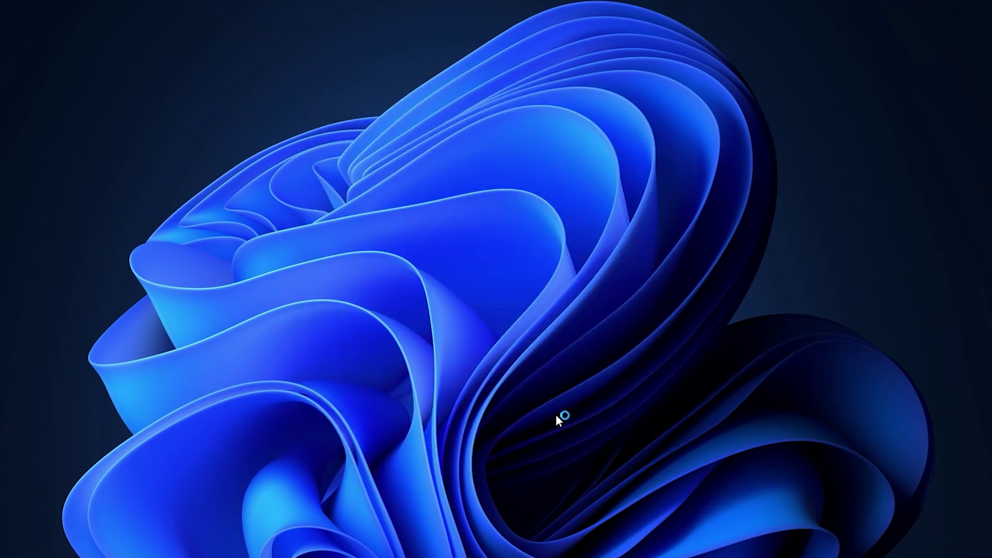
pyautogui.scroll(-20, 646, 410)
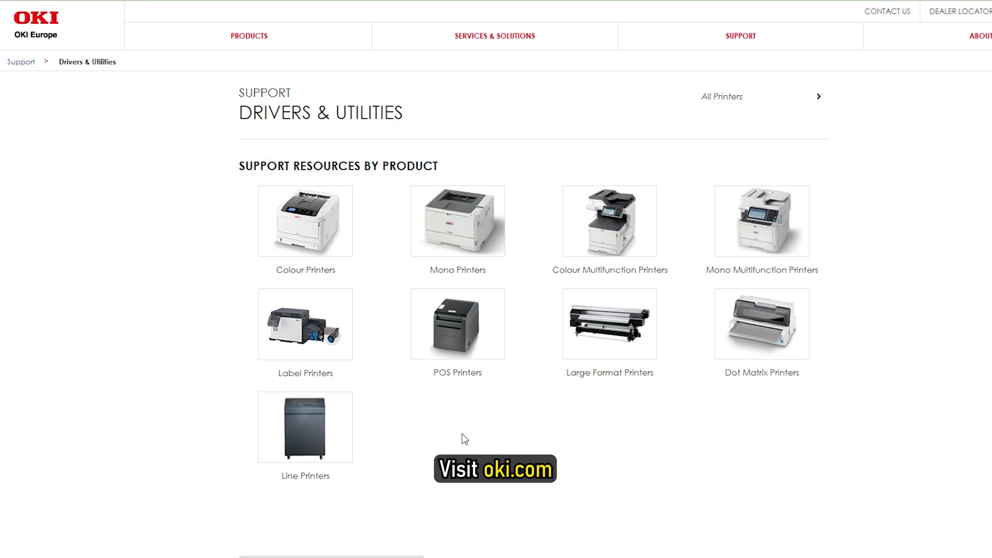
# Select the C301dn colour printer, set Windows 11, and download its printer driver after agreeing.
pyautogui.click(336, 268)
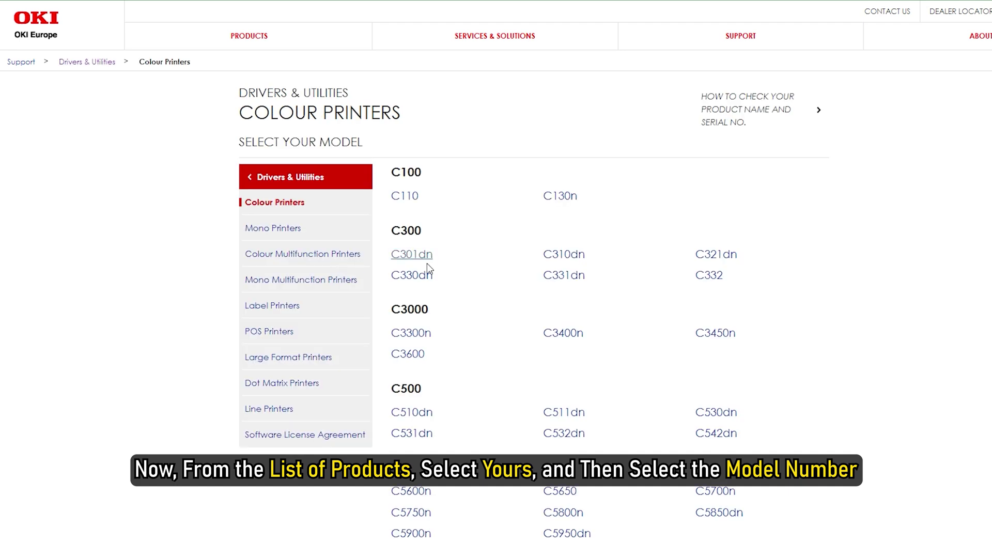
pyautogui.click(427, 258)
pyautogui.click(412, 350)
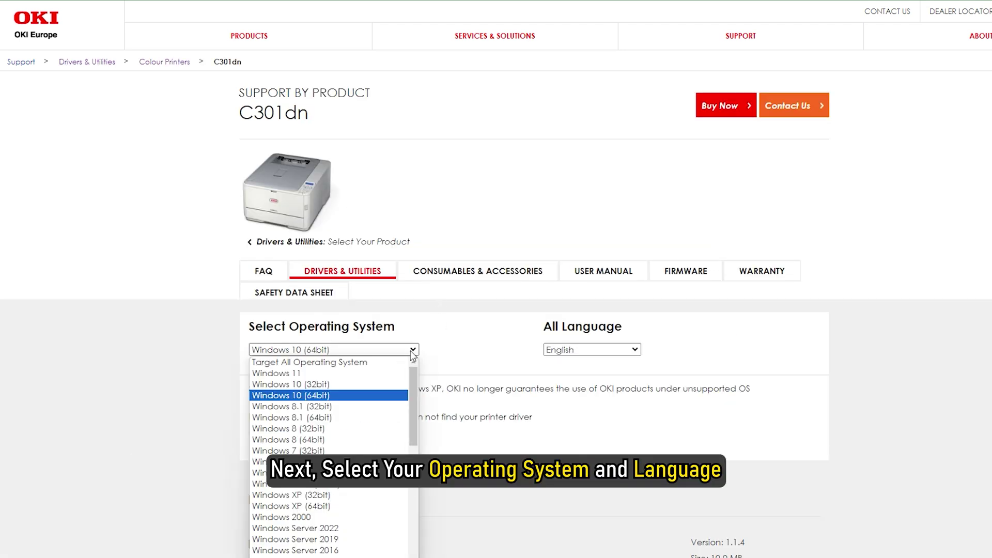
pyautogui.click(363, 373)
pyautogui.scroll(-2, 459, 395)
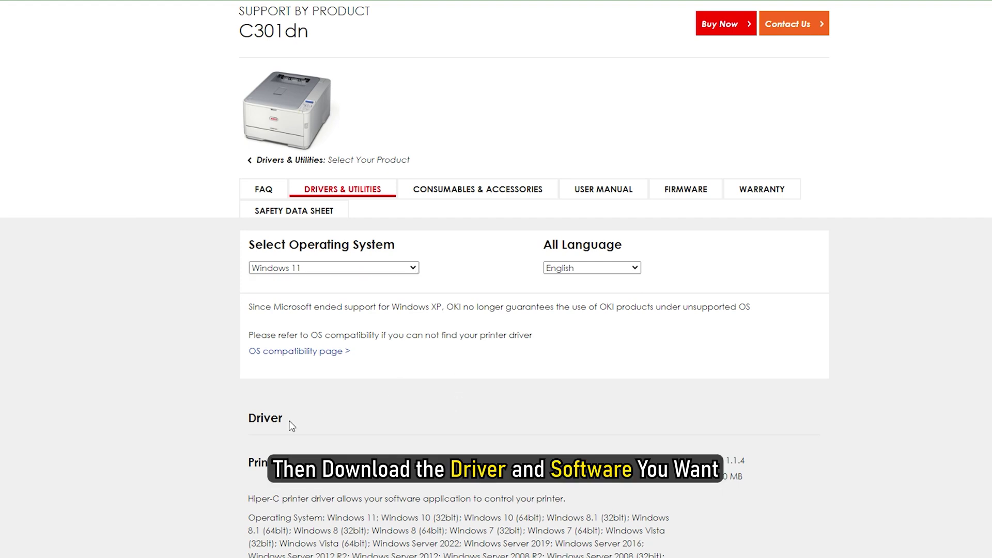
pyautogui.scroll(-4, 288, 427)
pyautogui.click(311, 434)
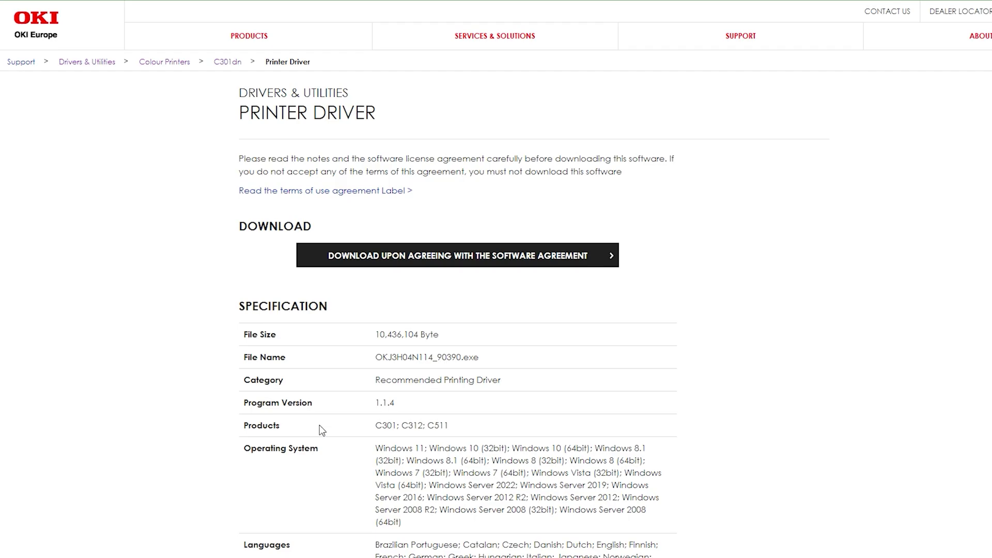
pyautogui.click(455, 261)
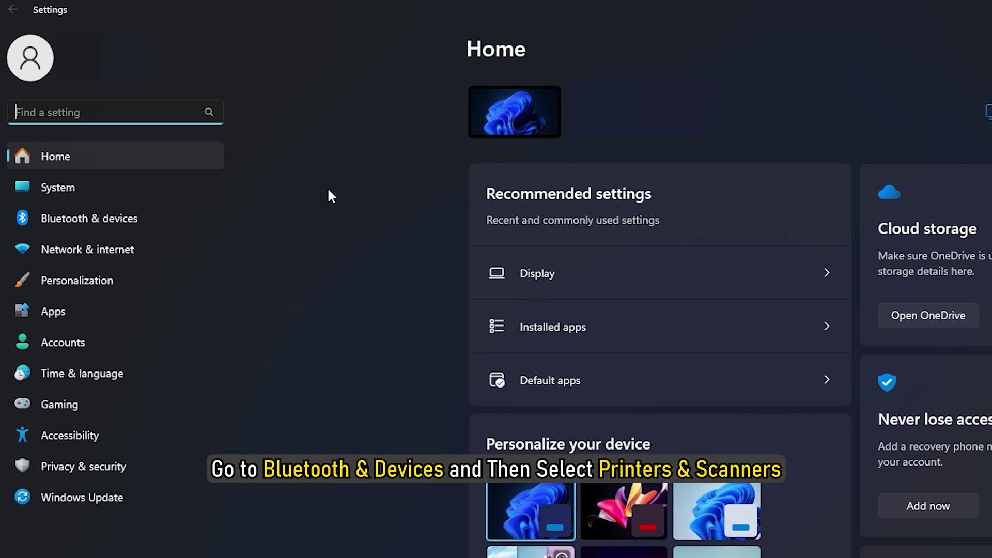
# In Bluetooth & devices > Printers & scanners, scan for a device and add the printer manually.
pyautogui.click(162, 226)
pyautogui.click(283, 192)
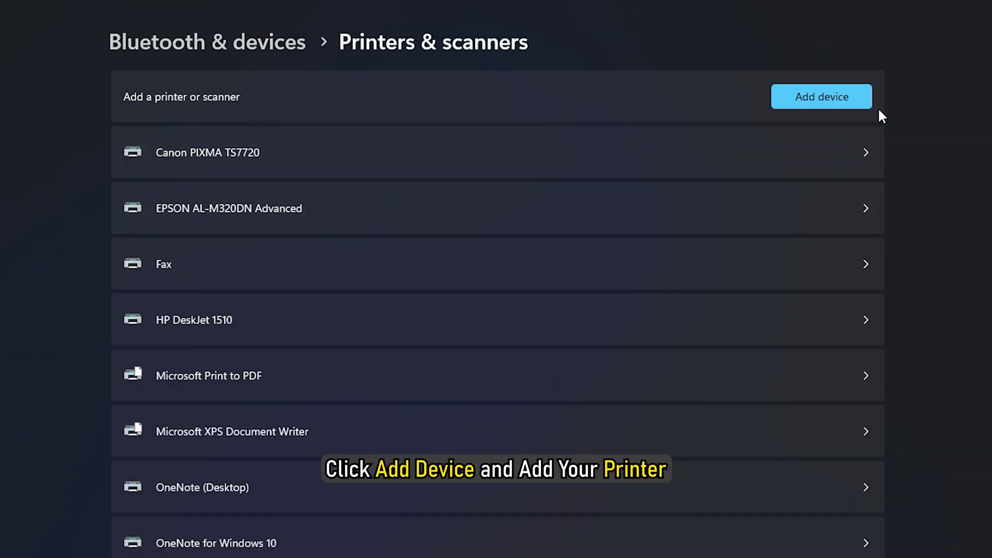
pyautogui.click(864, 100)
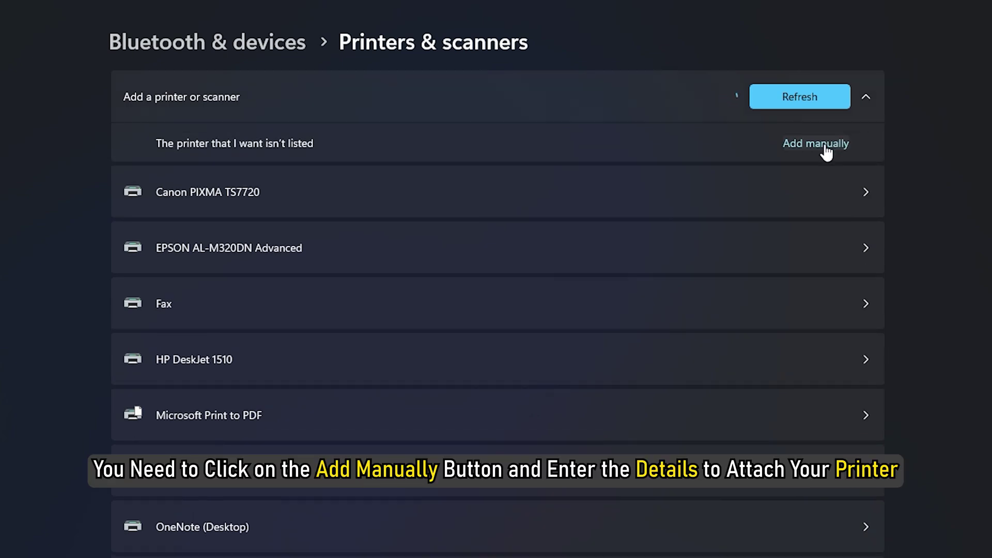
pyautogui.click(826, 145)
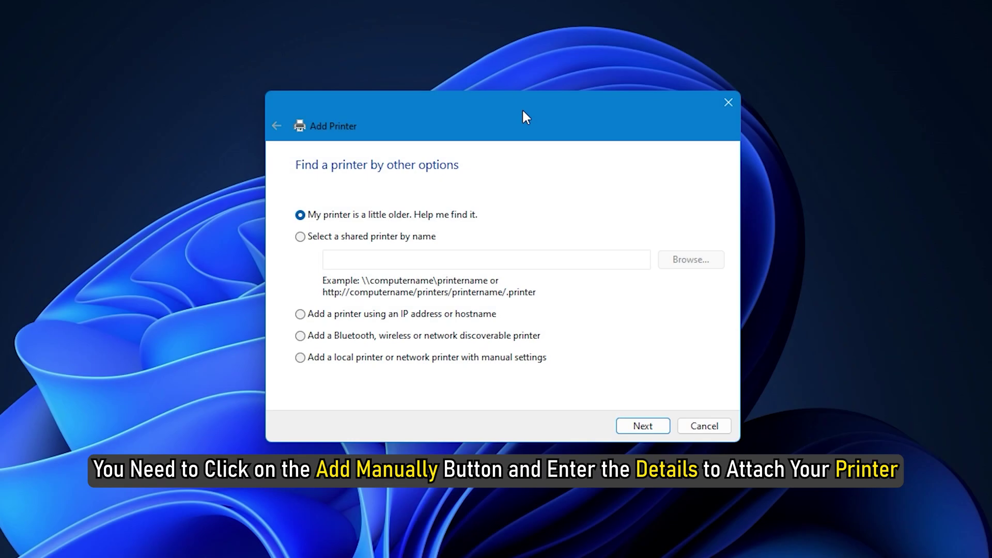